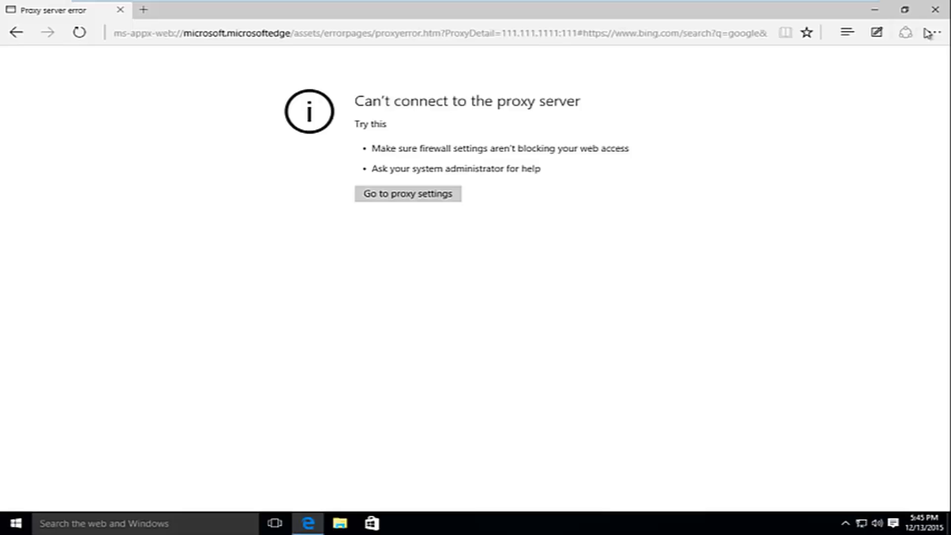
# - Close the Edge window showing the 'Can't connect to the proxy server' error
pyautogui.click(937, 10)
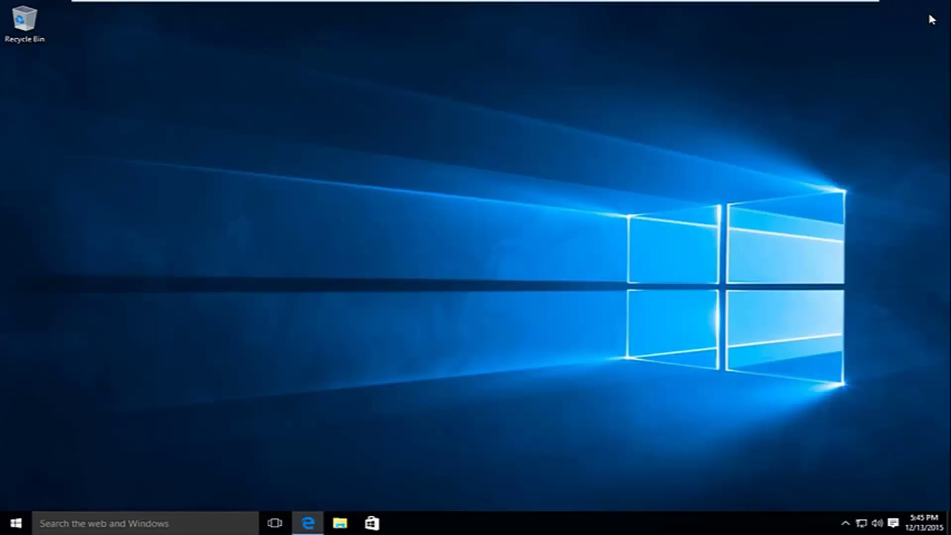
# - Restart Windows from the Start menu's Power options to reach the recovery screen
pyautogui.click(5, 528)
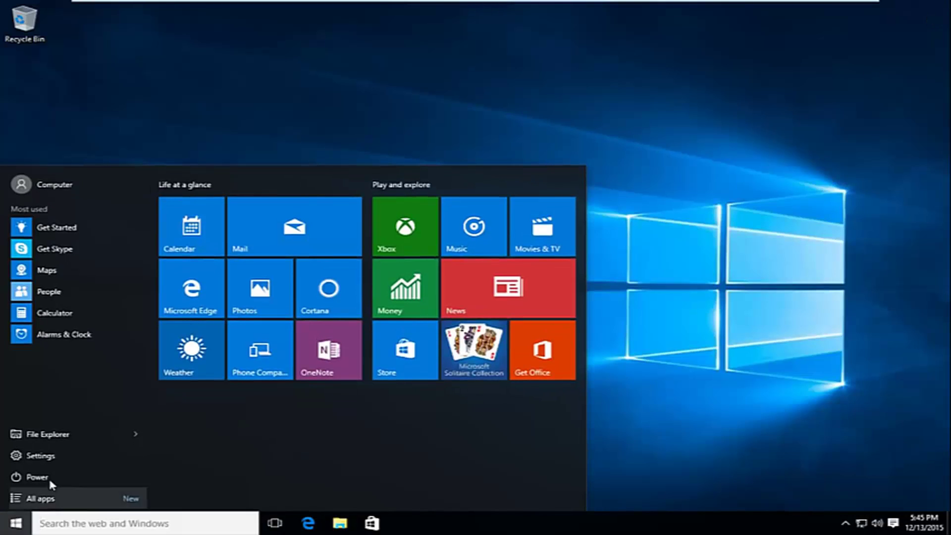
pyautogui.click(36, 483)
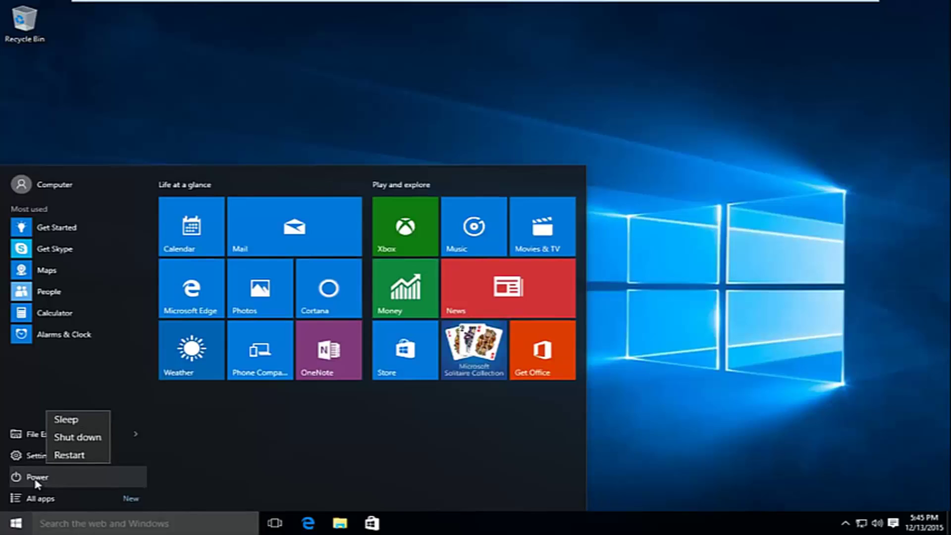
pyautogui.click(78, 455)
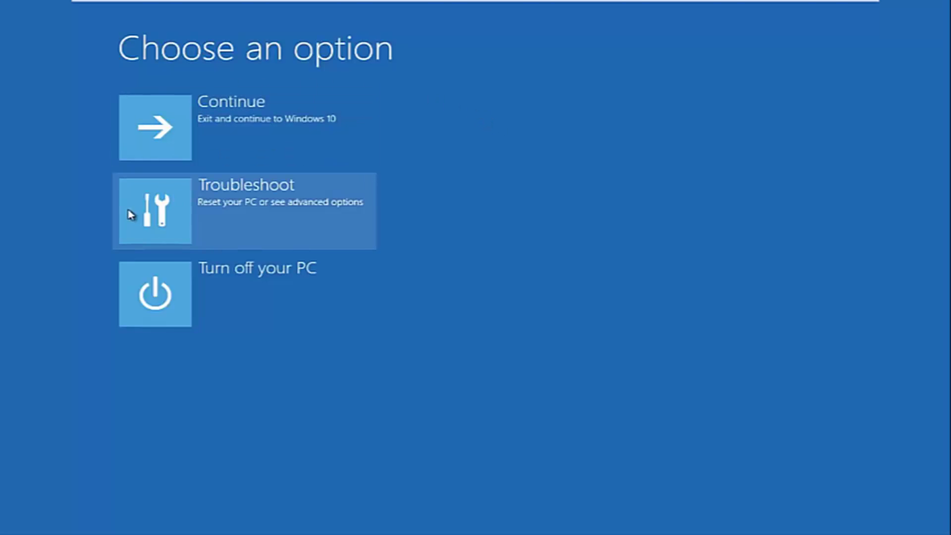
# - Go through Troubleshoot and Advanced options to the Startup Settings boot choices
pyautogui.click(161, 208)
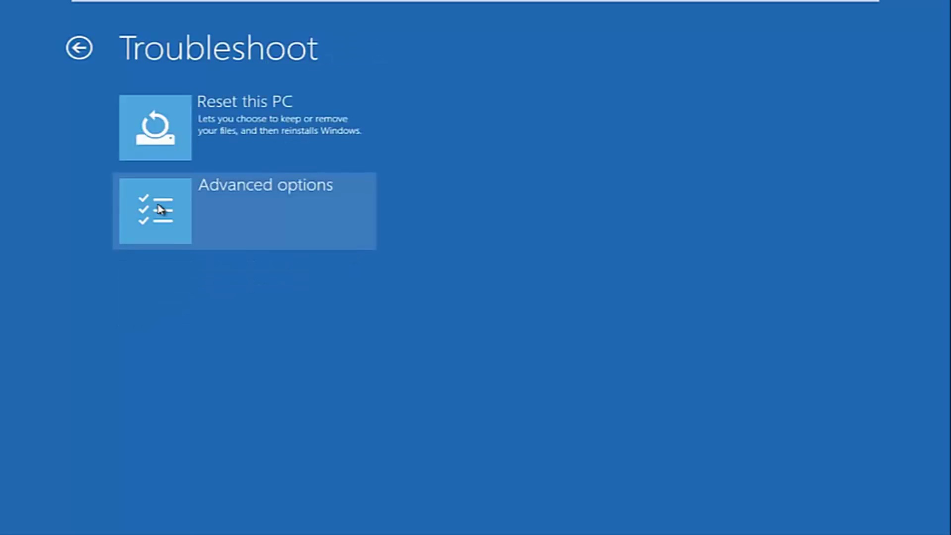
pyautogui.click(161, 208)
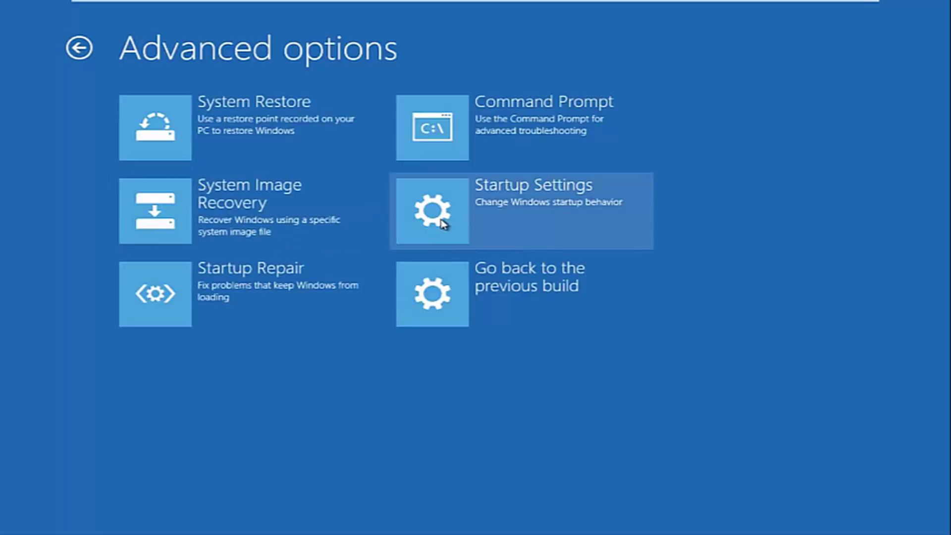
pyautogui.click(442, 223)
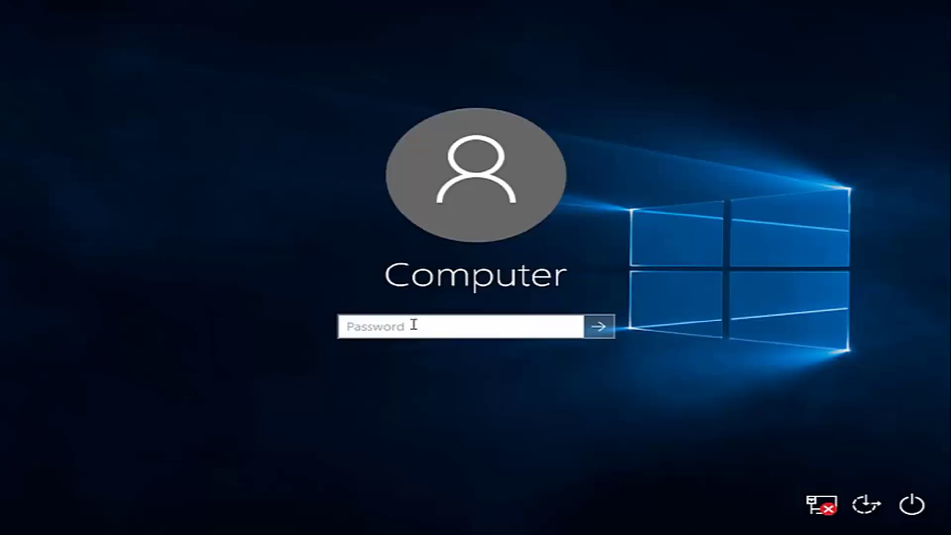
# - Sign in to Safe Mode with the account password and run regedit from Win+X > Run
pyautogui.write('********')
pyautogui.press('Return')
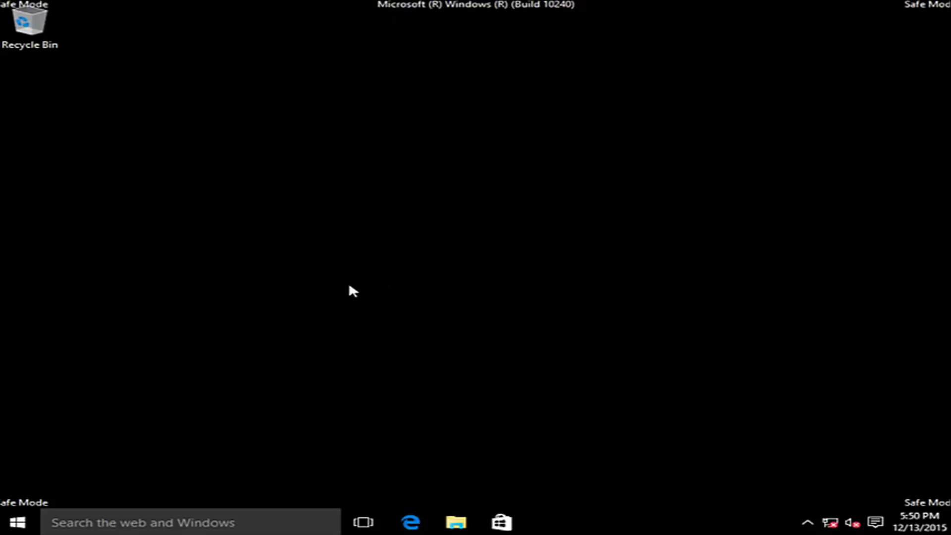
pyautogui.rightClick(11, 523)
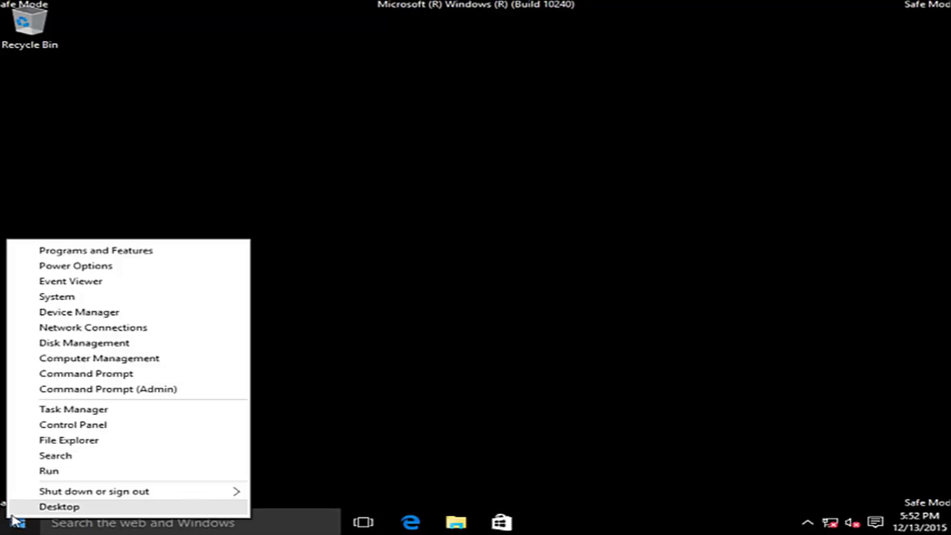
pyautogui.click(49, 472)
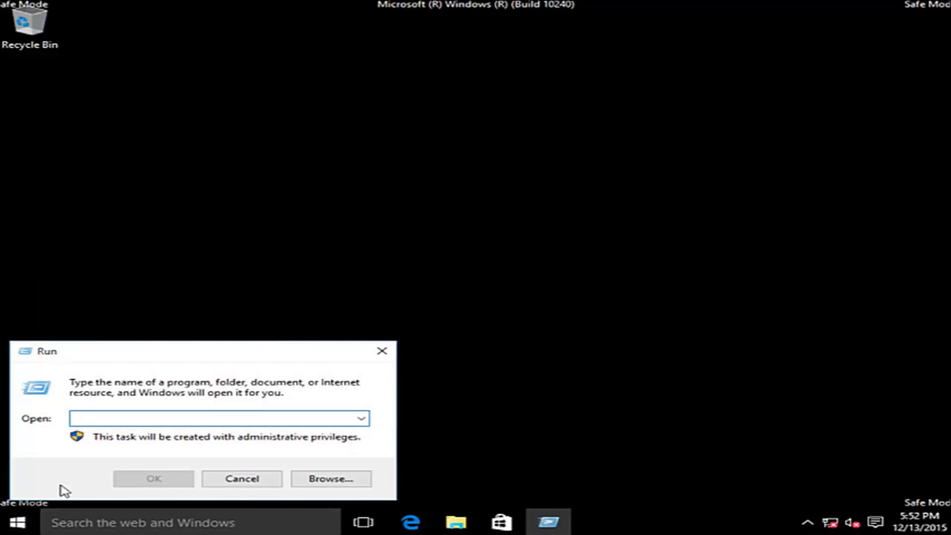
pyautogui.write('reg')
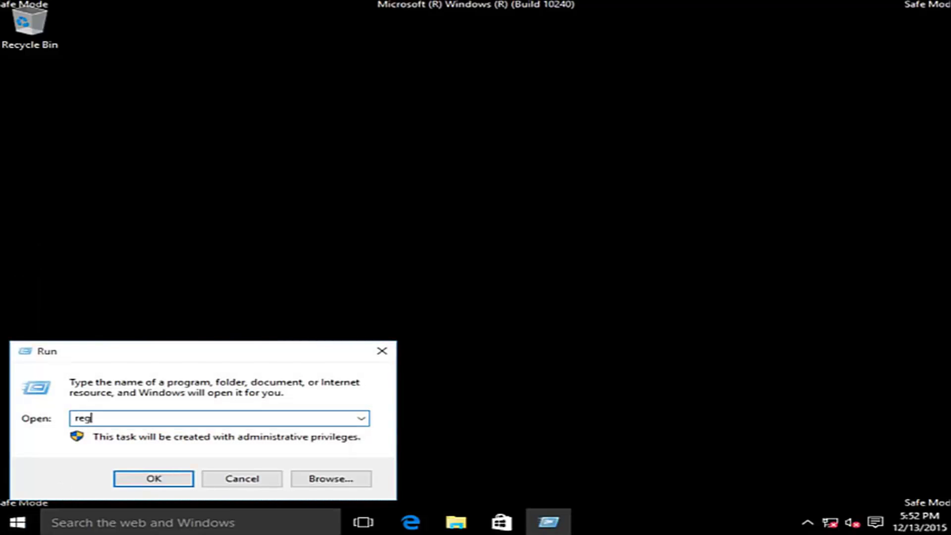
pyautogui.write('edit')
pyautogui.click(168, 483)
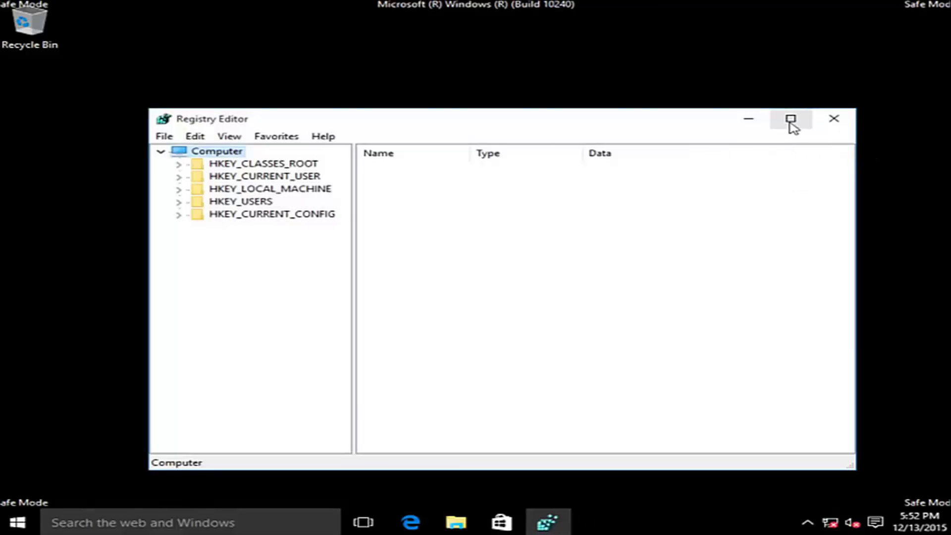
# - Maximize Registry Editor and expand HKEY_CURRENT_USER\Software\Microsoft\Windows to CurrentVersion
pyautogui.click(791, 119)
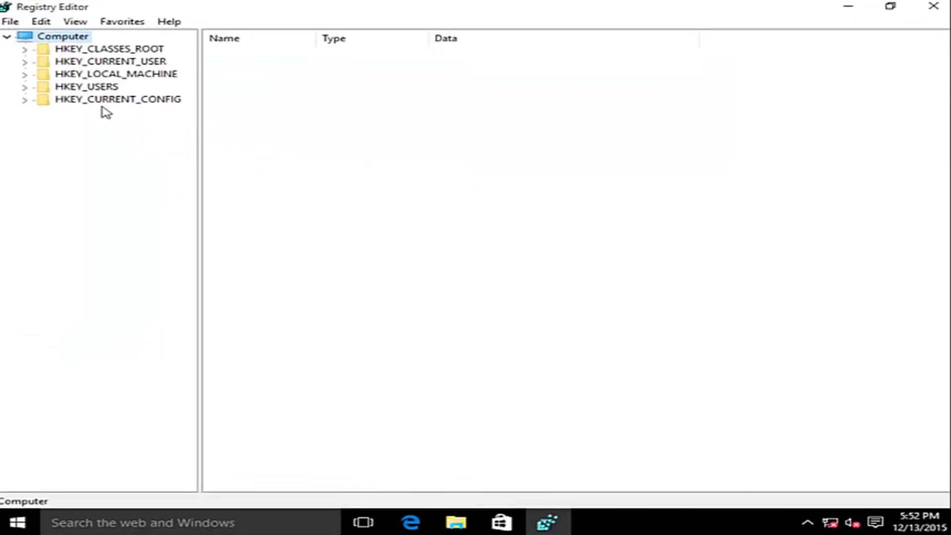
pyautogui.click(49, 63)
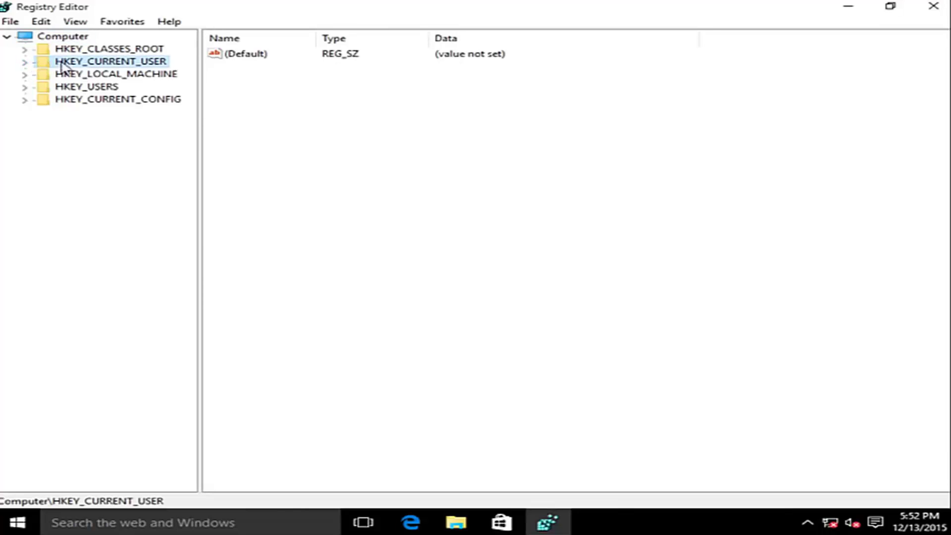
pyautogui.click(25, 62)
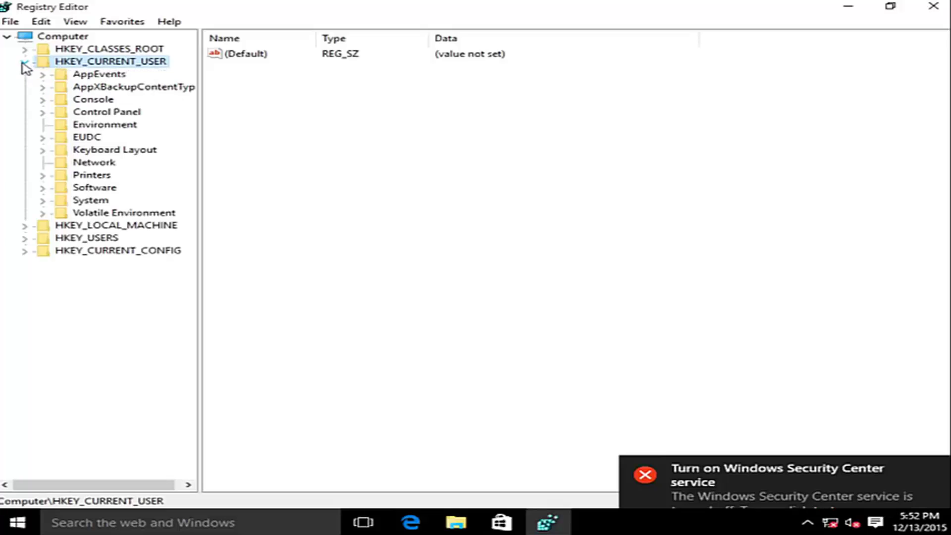
pyautogui.click(43, 189)
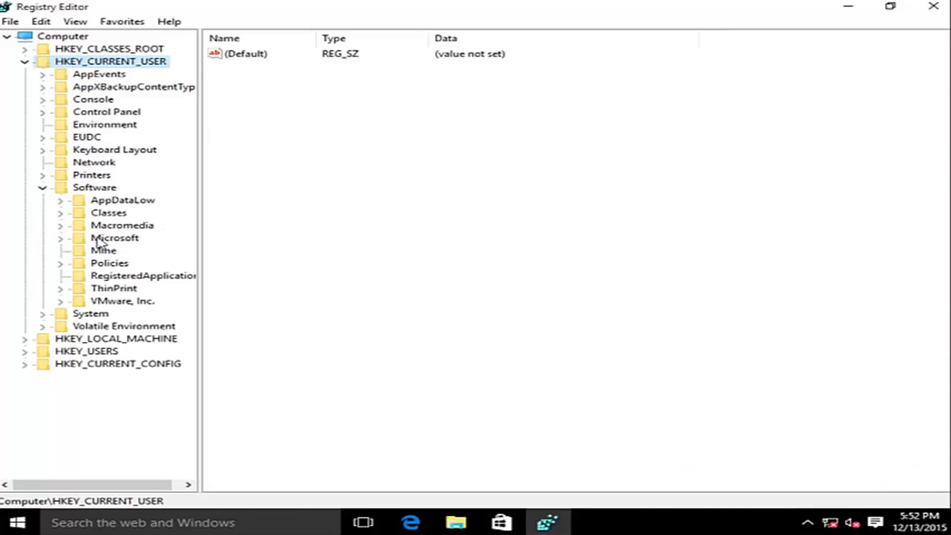
pyautogui.click(61, 240)
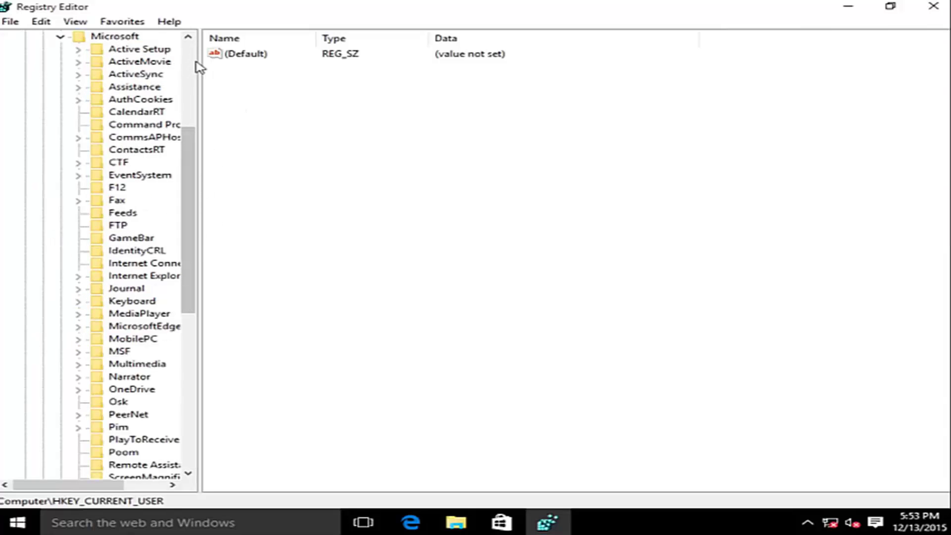
pyautogui.moveTo(199, 57); pyautogui.dragTo(272, 55)
pyautogui.moveTo(255, 189); pyautogui.dragTo(263, 314)
pyautogui.click(113, 368)
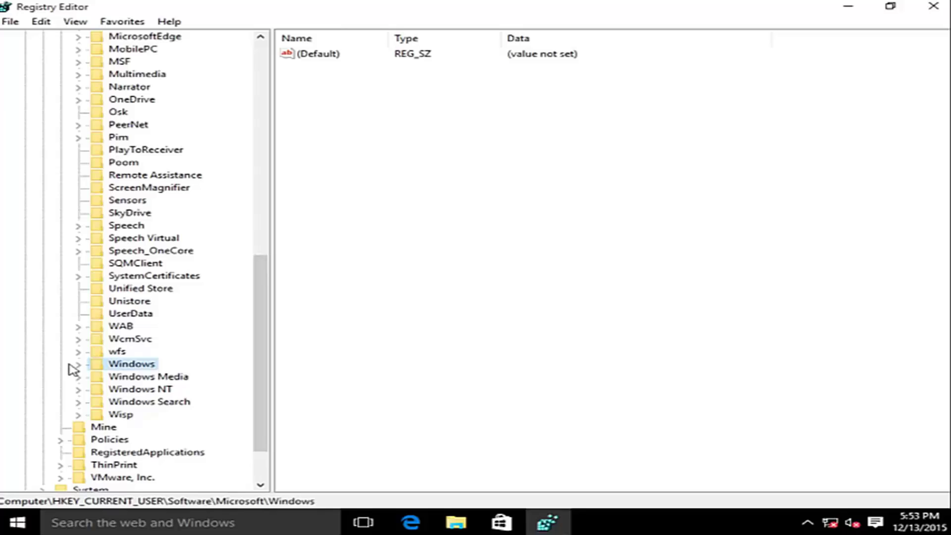
pyautogui.click(77, 365)
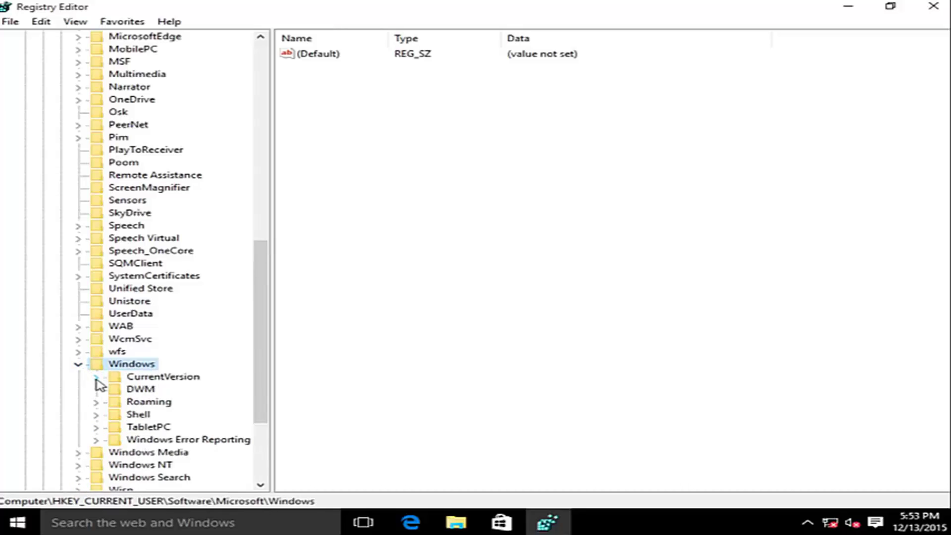
pyautogui.click(96, 378)
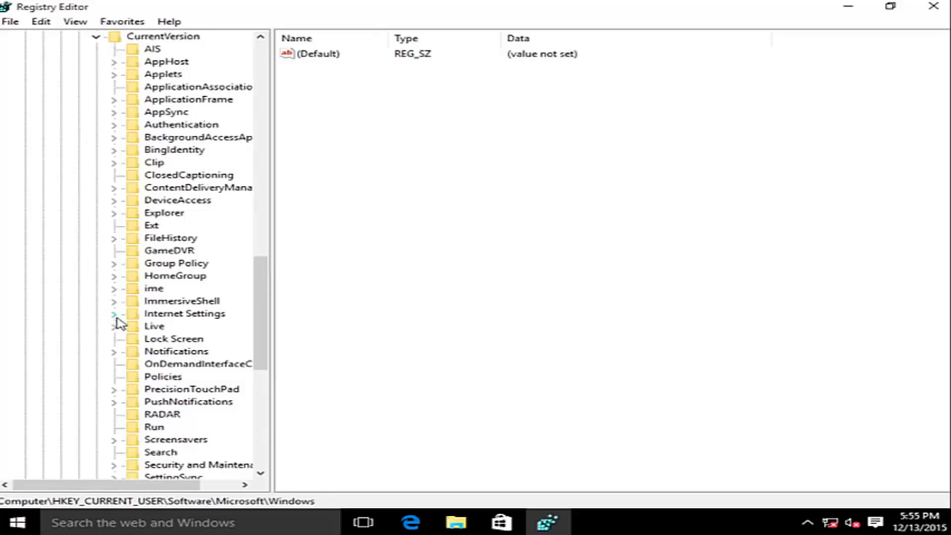
pyautogui.press('Down')
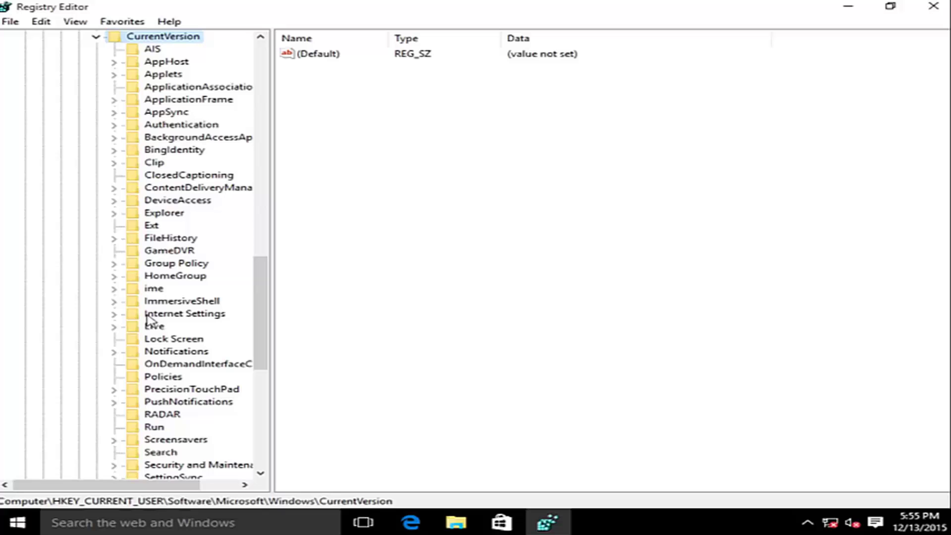
# - Open the Internet Settings key and delete its ProxyEnable value
pyautogui.click(164, 315)
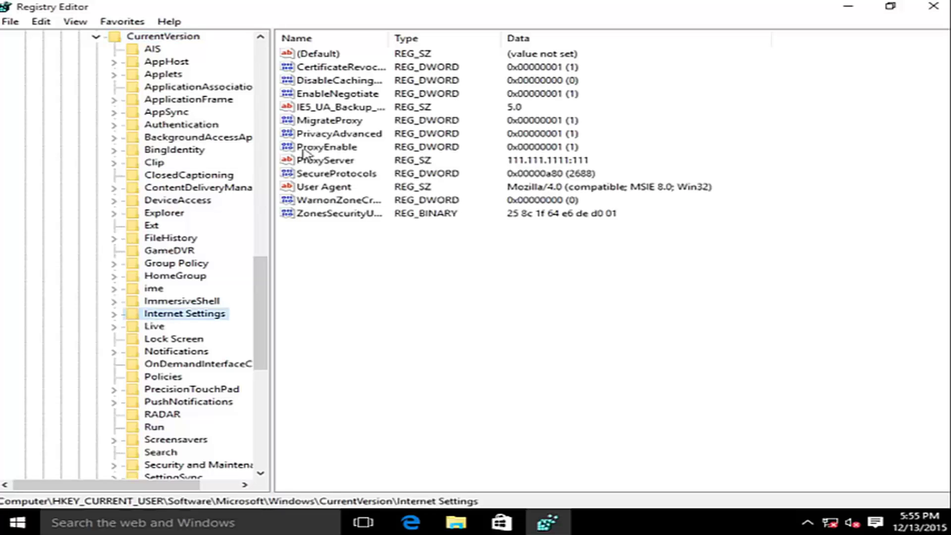
pyautogui.click(307, 148)
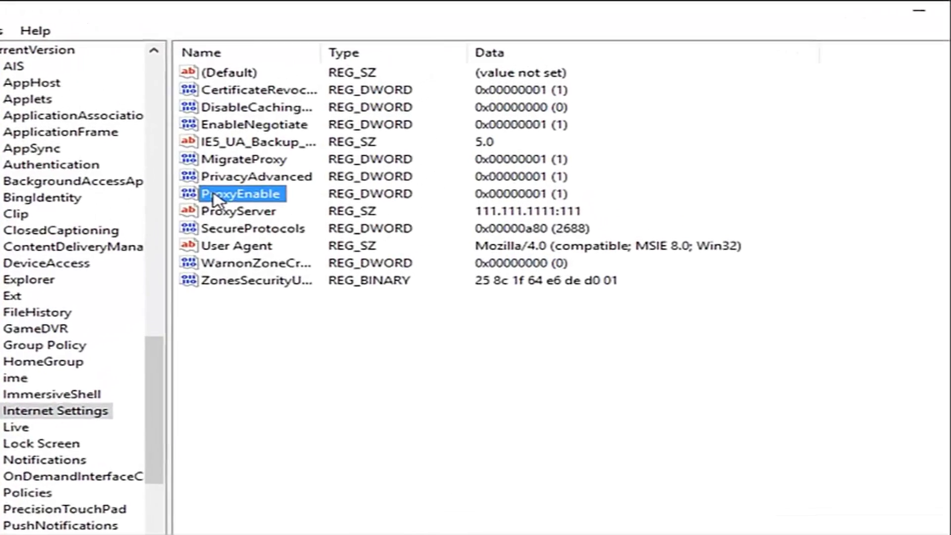
pyautogui.click(268, 184)
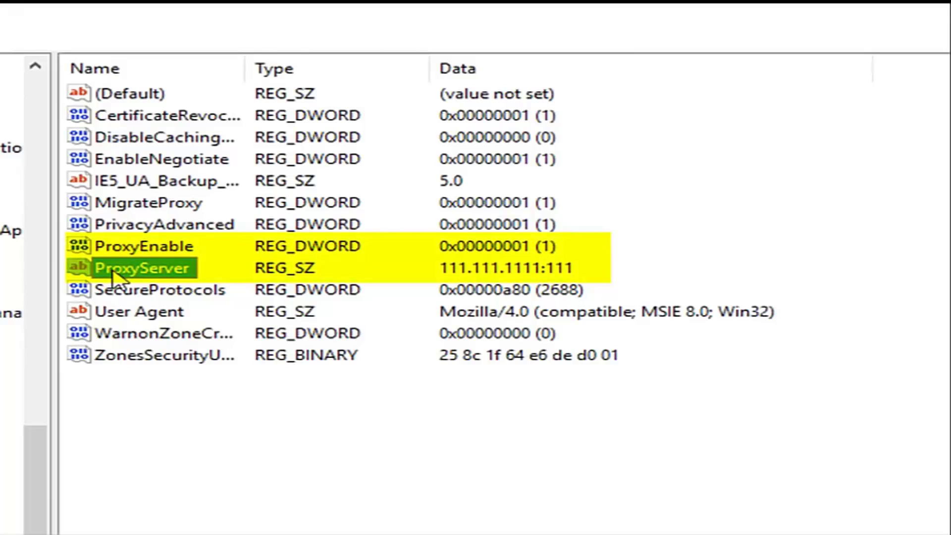
pyautogui.click(120, 253)
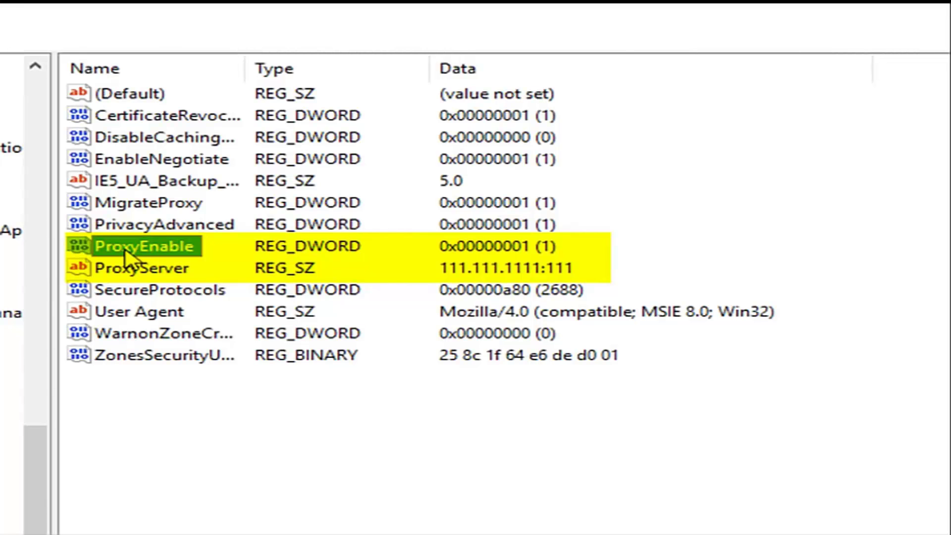
pyautogui.rightClick(126, 255)
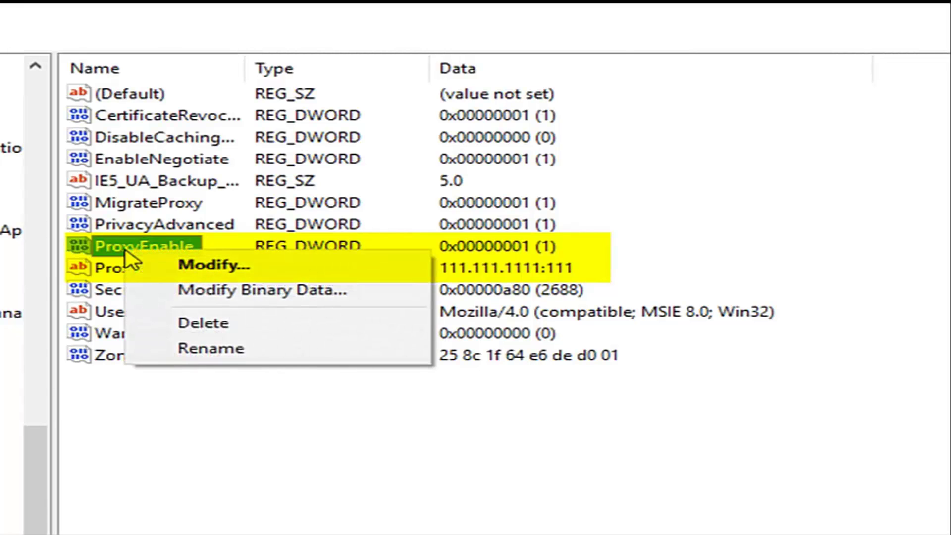
pyautogui.click(190, 324)
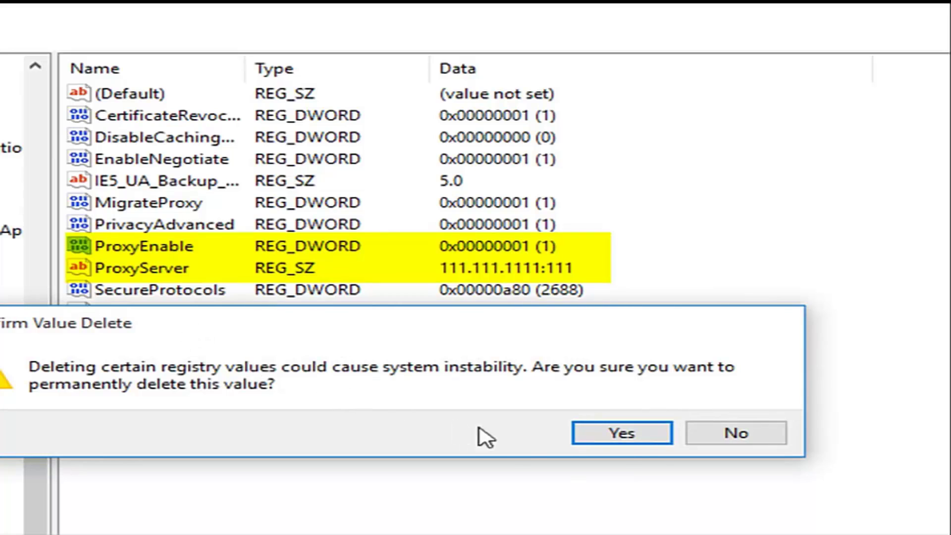
pyautogui.click(622, 434)
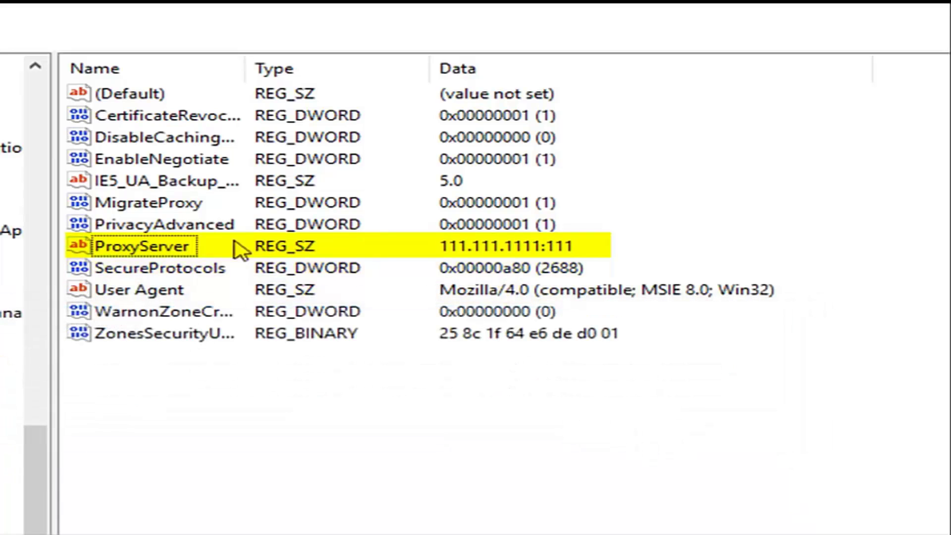
# - Delete the ProxyServer value from Internet Settings as well
pyautogui.click(134, 253)
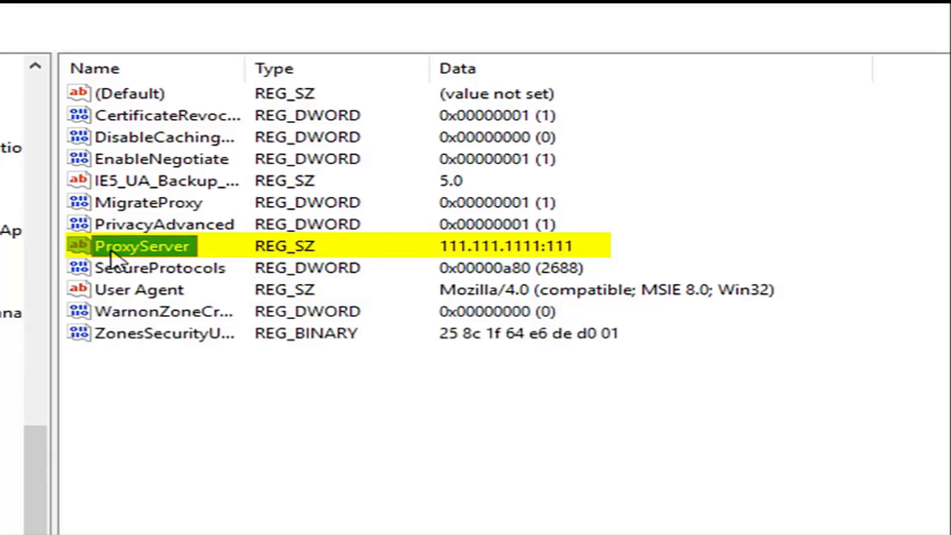
pyautogui.rightClick(149, 255)
pyautogui.click(223, 329)
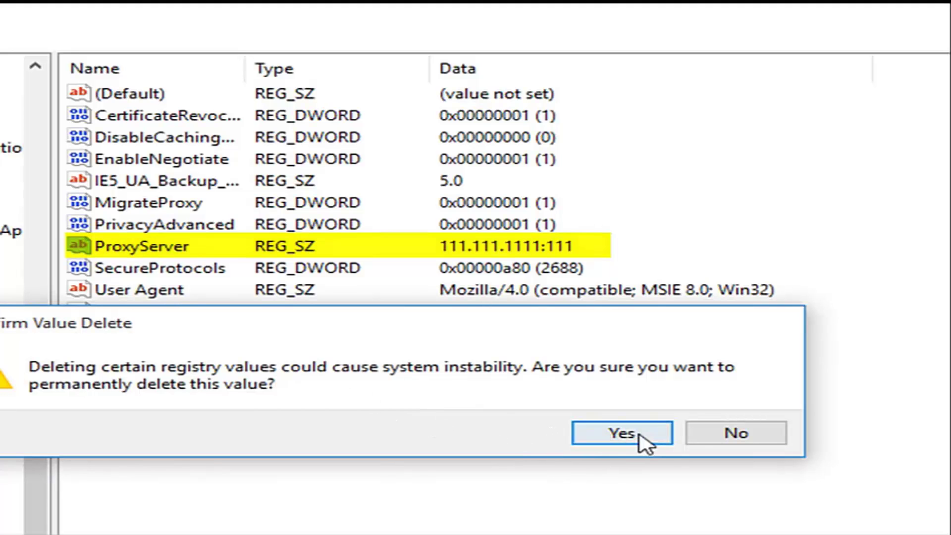
pyautogui.click(623, 440)
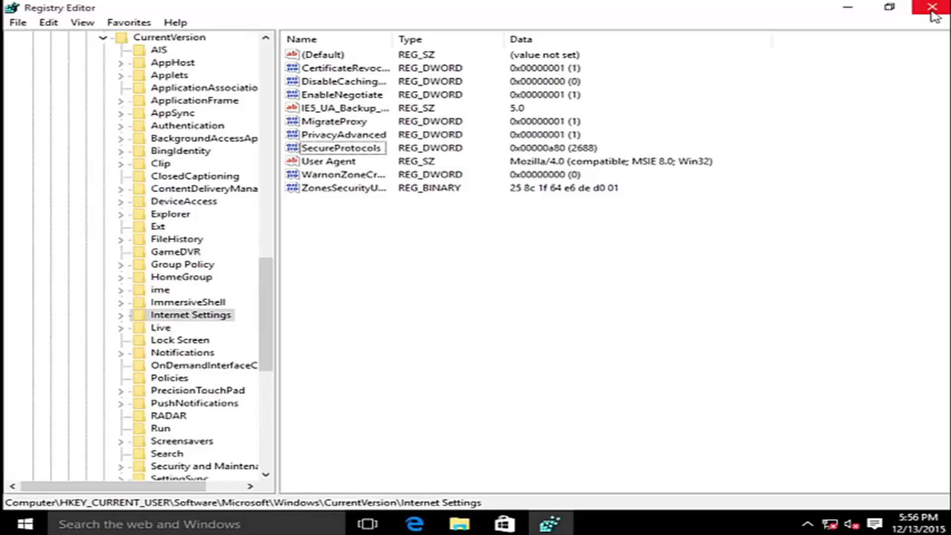
# - Close Registry Editor and restart the PC out of Safe Mode via Shut down or sign out > Restart
pyautogui.click(931, 8)
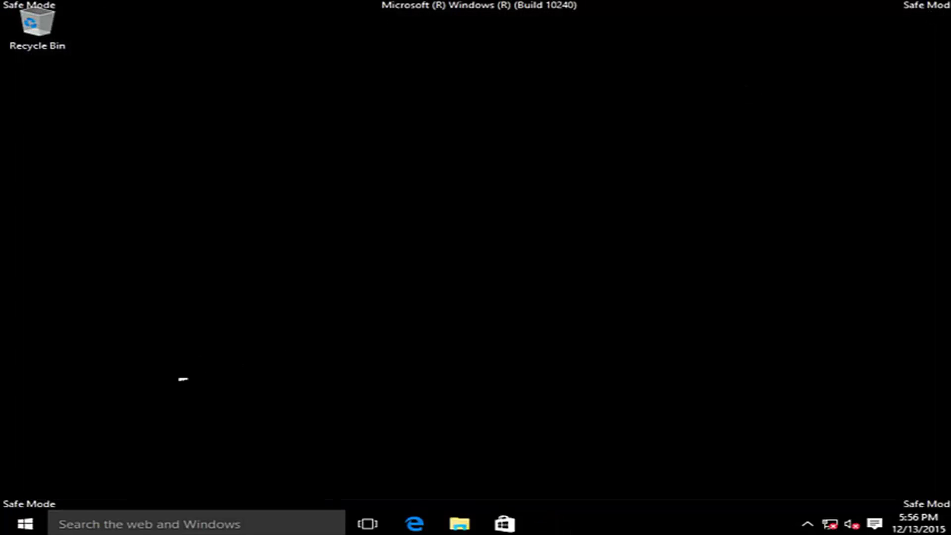
pyautogui.rightClick(40, 524)
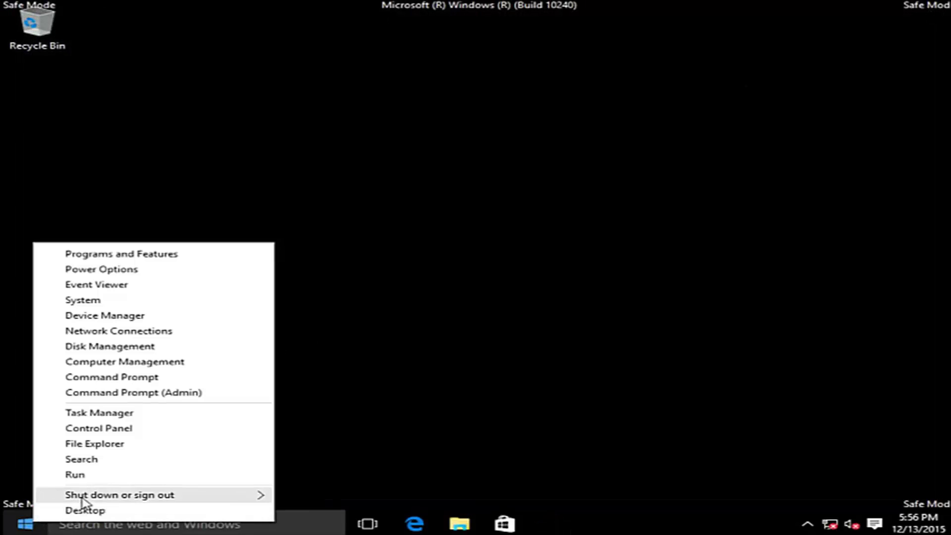
pyautogui.moveTo(247, 494)
pyautogui.click(311, 526)
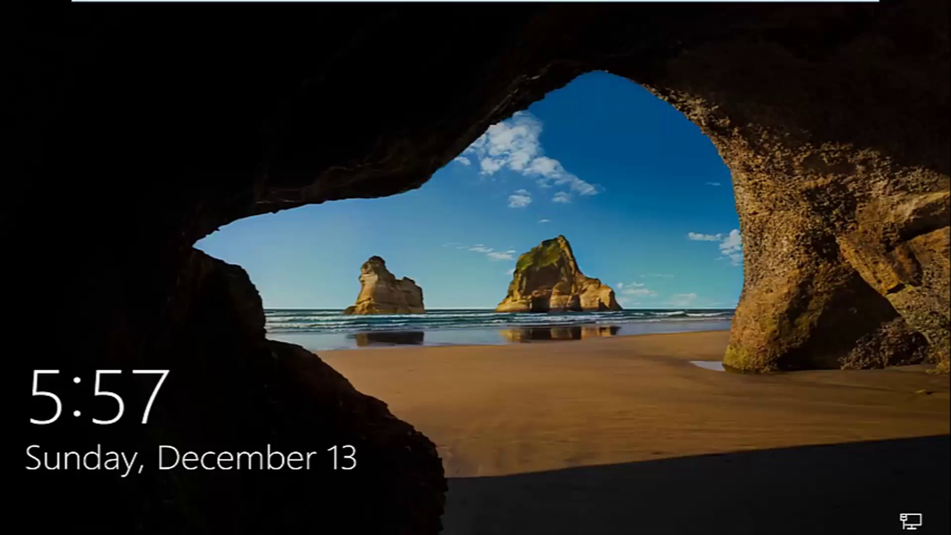
# - Dismiss the lock screen and sign in to the normal desktop
pyautogui.click(440, 410)
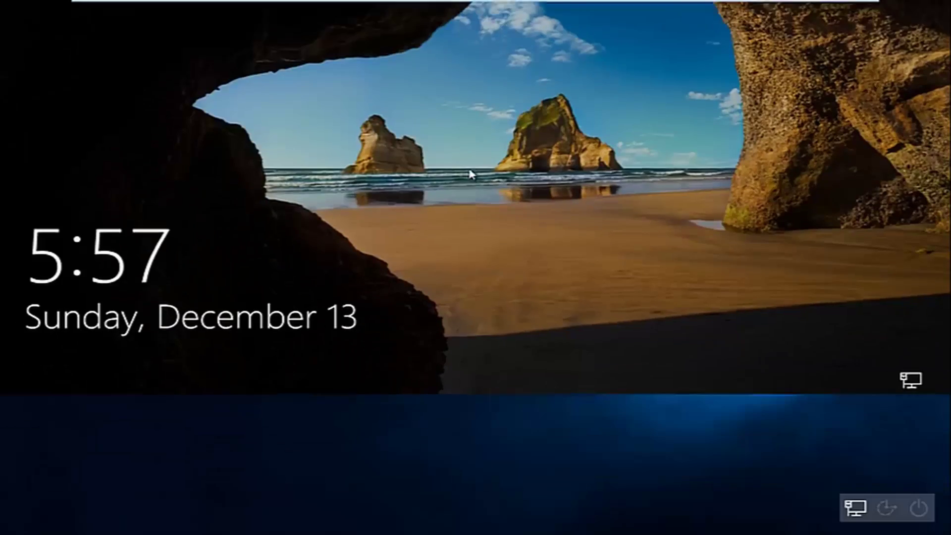
pyautogui.click(479, 430)
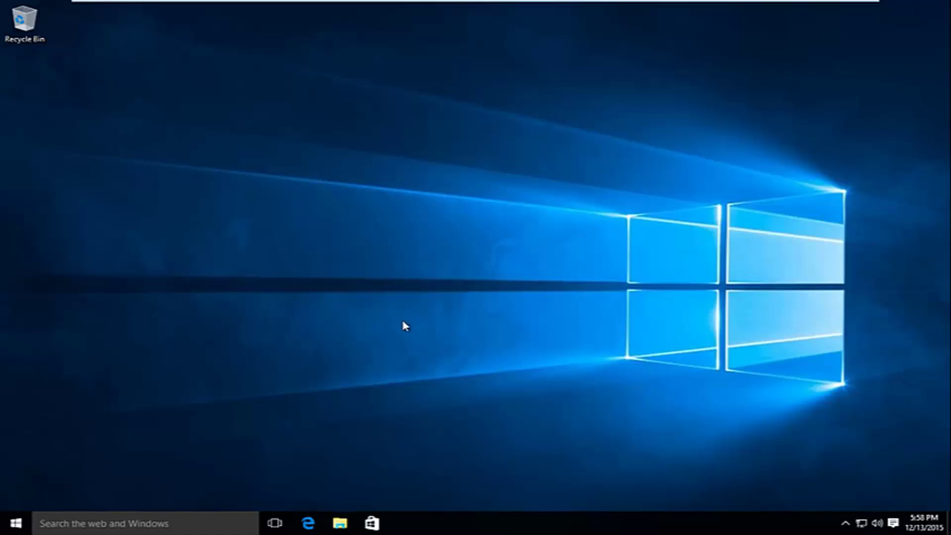
# - Launch Edge from the taskbar and enter google.com in the 'Where to next?' box
pyautogui.click(312, 520)
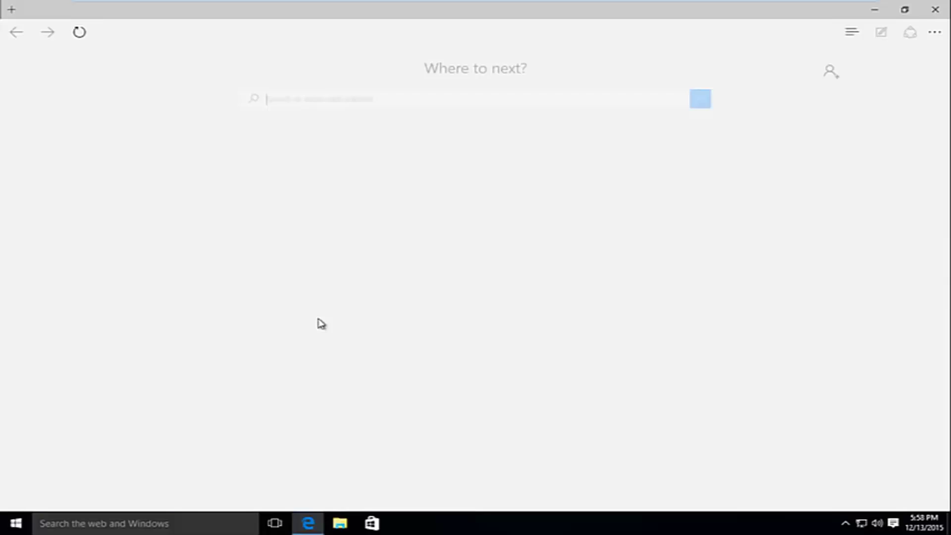
pyautogui.write('google.com')
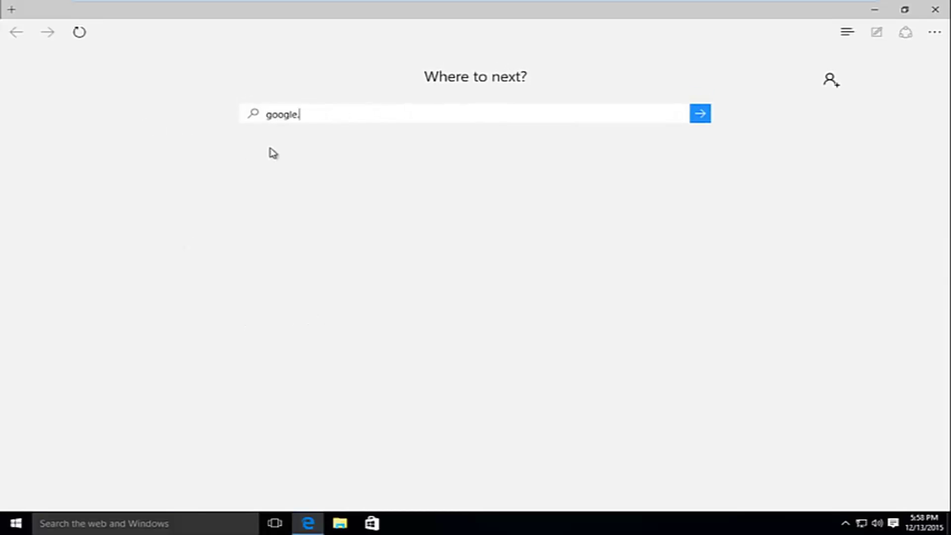